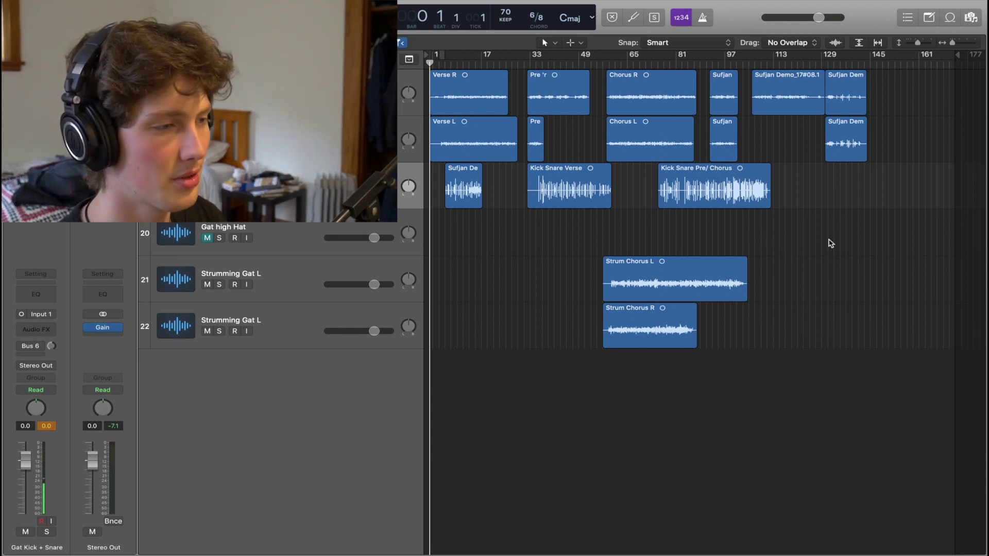
# Step: Enlarge the guitar tracks and examine the Verse R region's waveform from its start
pyautogui.scroll(2, 537, 164)
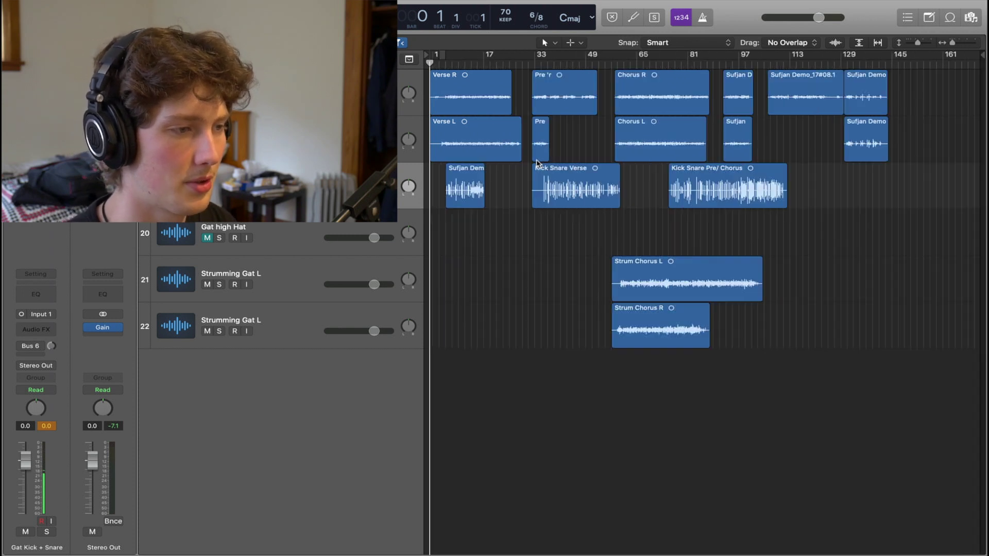
pyautogui.moveTo(917, 44); pyautogui.dragTo(921, 46)
pyautogui.scroll(2, 433, 62)
pyautogui.moveTo(433, 62)
pyautogui.mouseDown()
pyautogui.moveTo(759, 82)
pyautogui.moveTo(923, 124)
pyautogui.moveTo(635, 64)
pyautogui.moveTo(430, 62)
pyautogui.mouseUp()
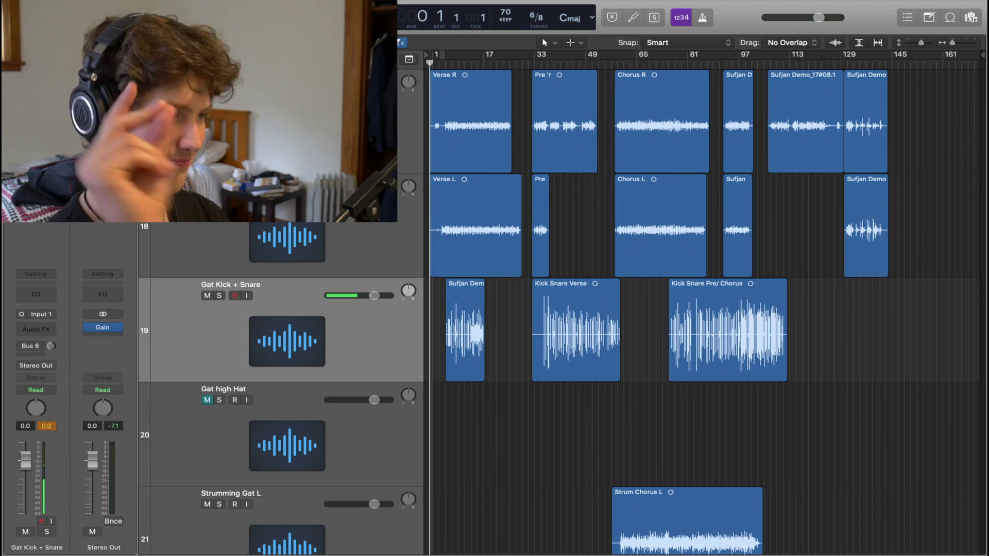
pyautogui.click(475, 118)
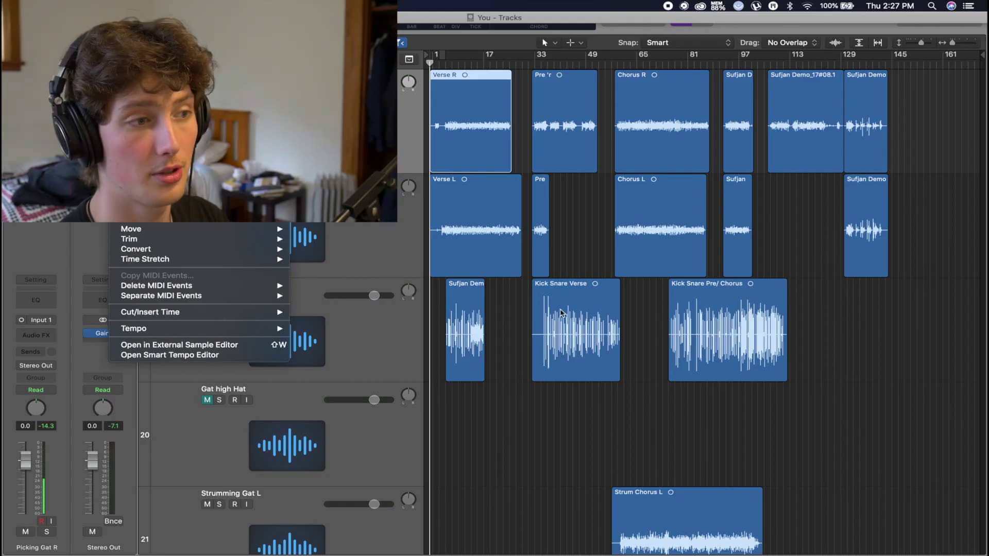
pyautogui.click(663, 388)
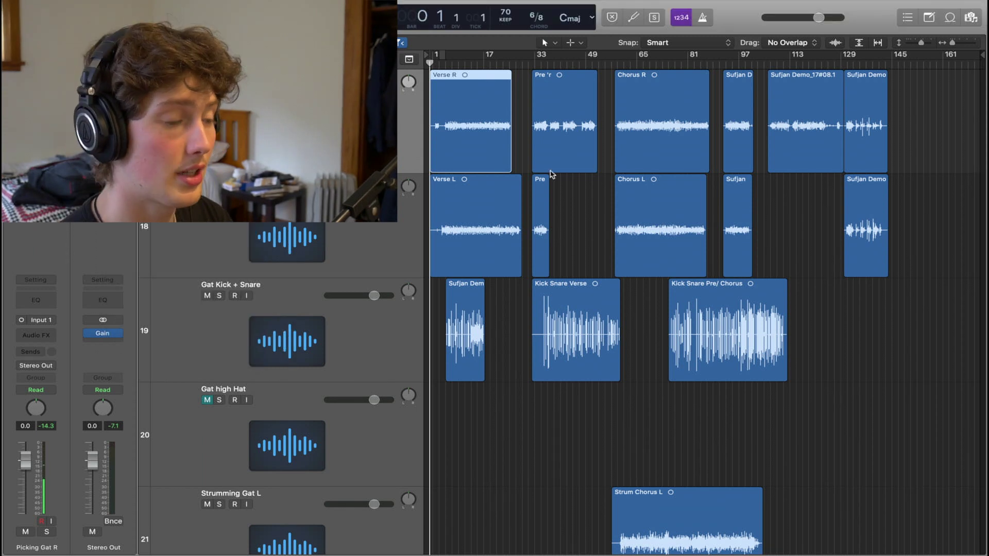
pyautogui.press('z')
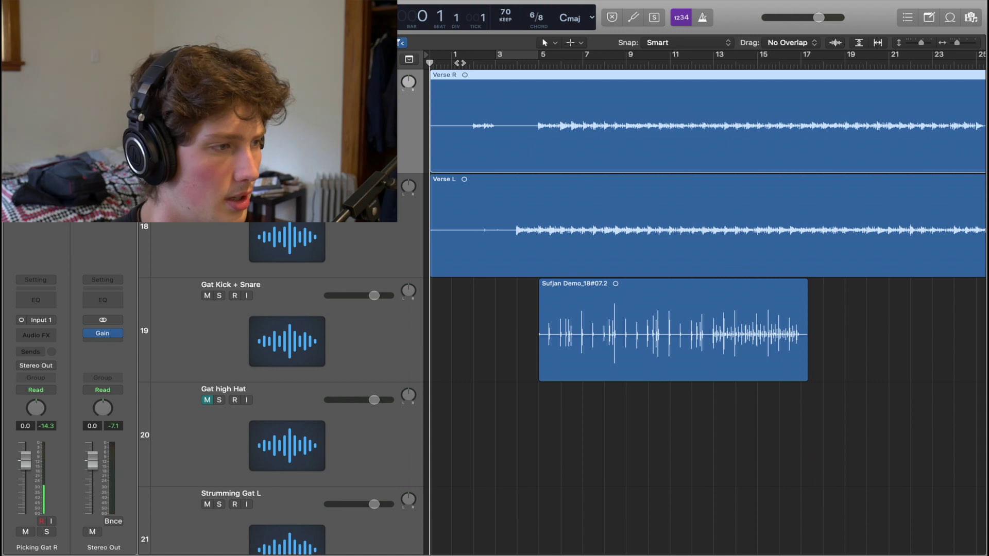
pyautogui.click(502, 421)
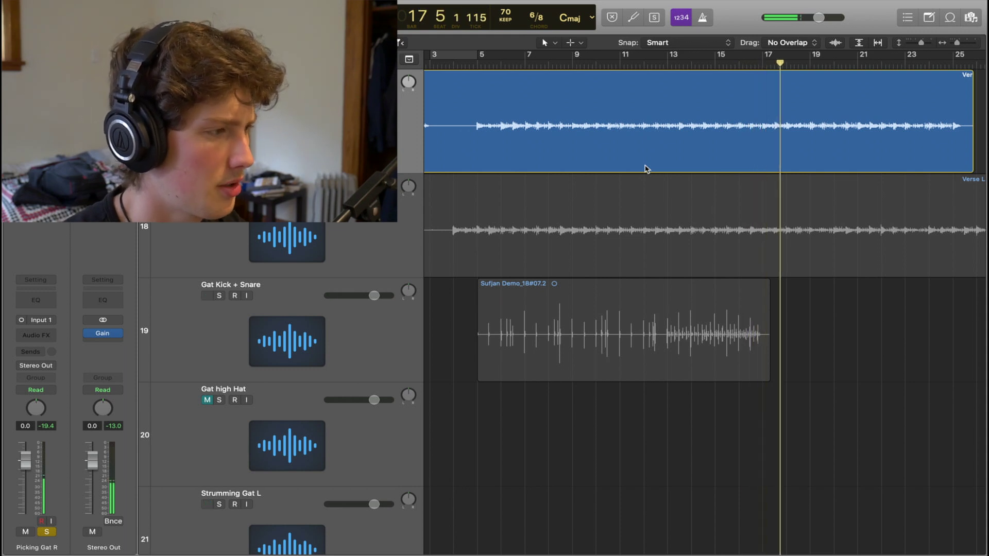
# Step: Switch to REAPER to check the running recording and return to Logic Pro X
pyautogui.hotkey('ctrl', 'Up')
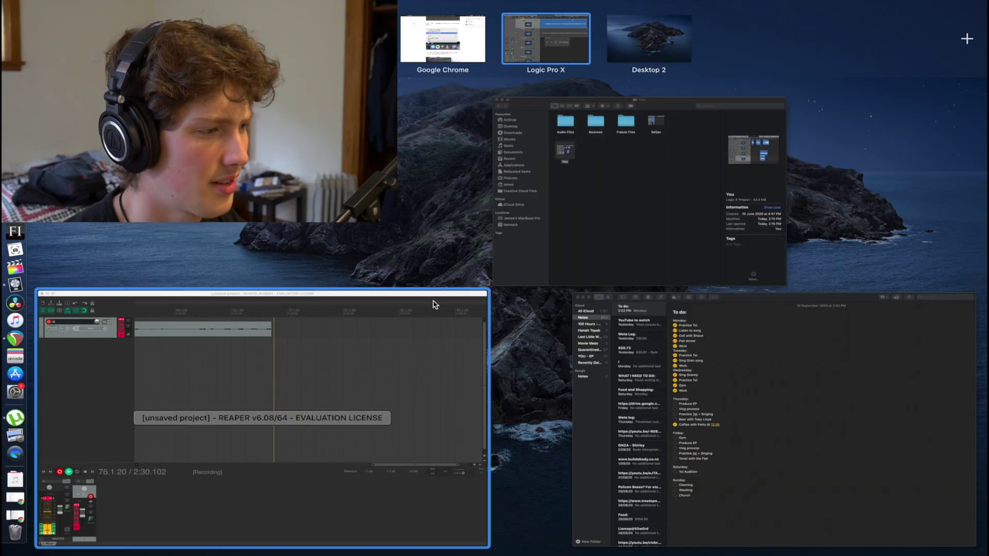
pyautogui.click(308, 376)
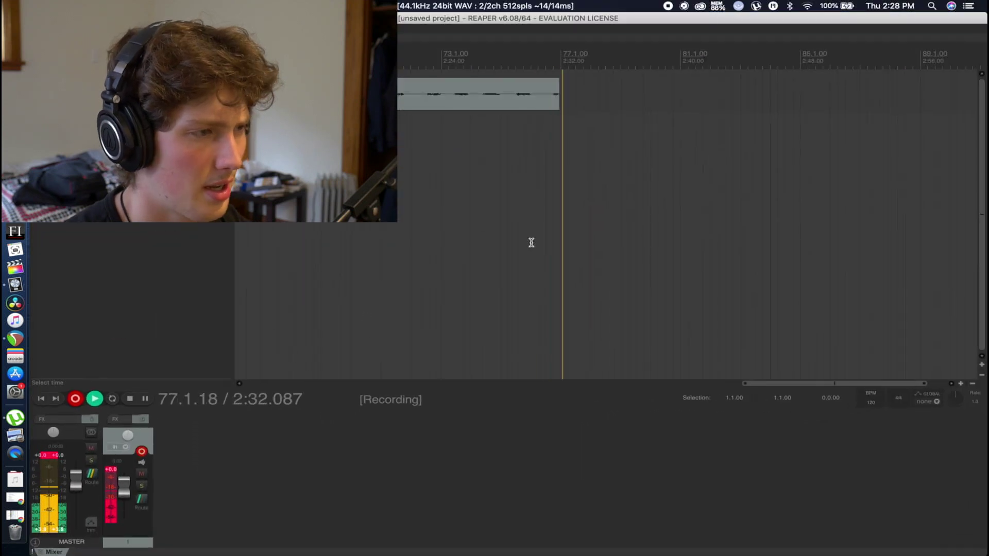
pyautogui.hotkey('ctrl', 'Up')
# Step: Set the pan of the Picking Gat L track to 0
pyautogui.doubleClick(411, 186)
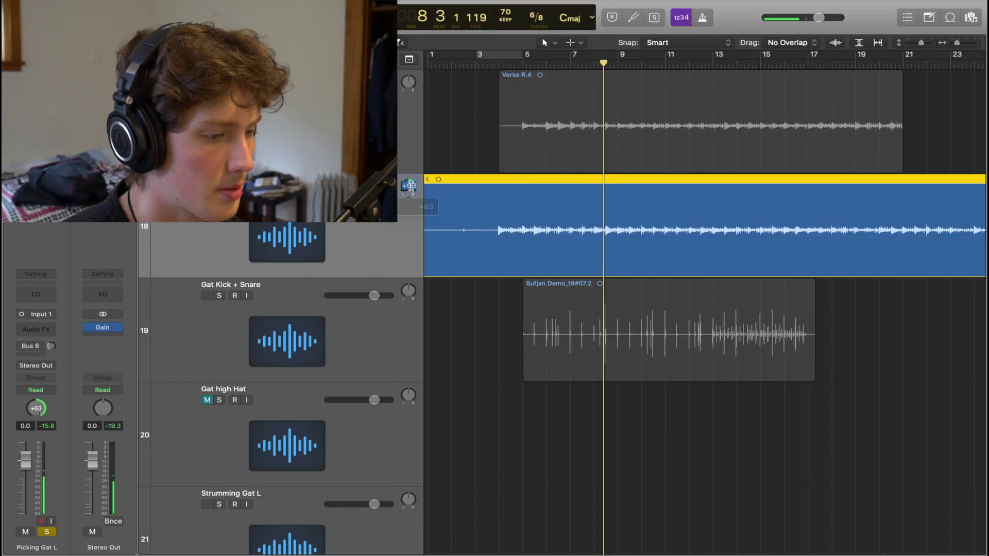
pyautogui.write('0')
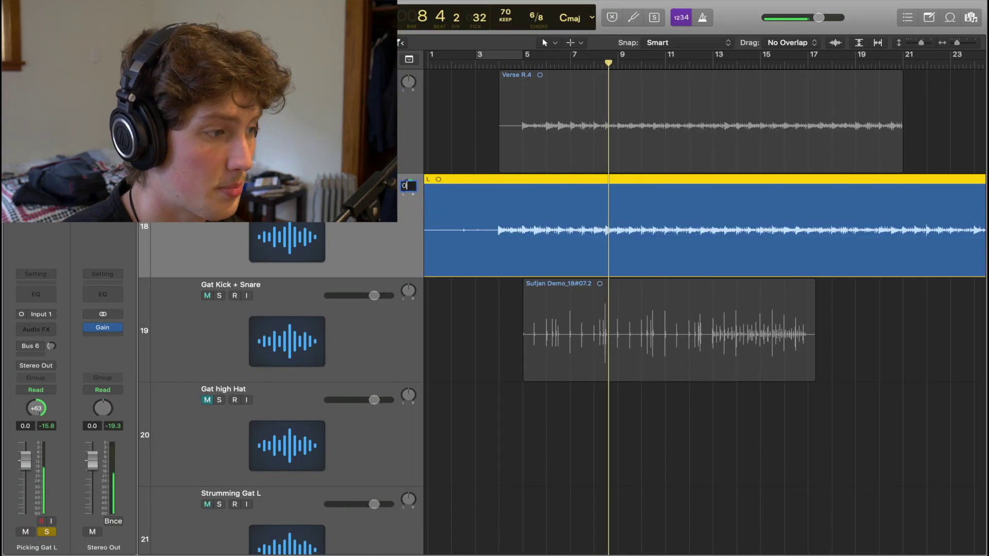
pyautogui.press('Return')
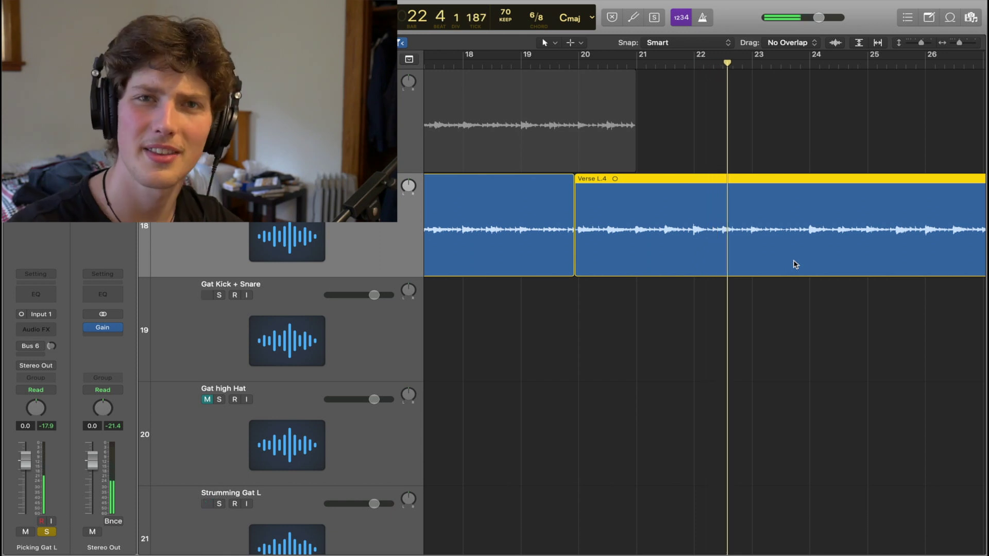
# Step: Split the opening Verse L region at bar 3 and delete the part before the split
pyautogui.press('z')
pyautogui.scroll(5, 691, 258)
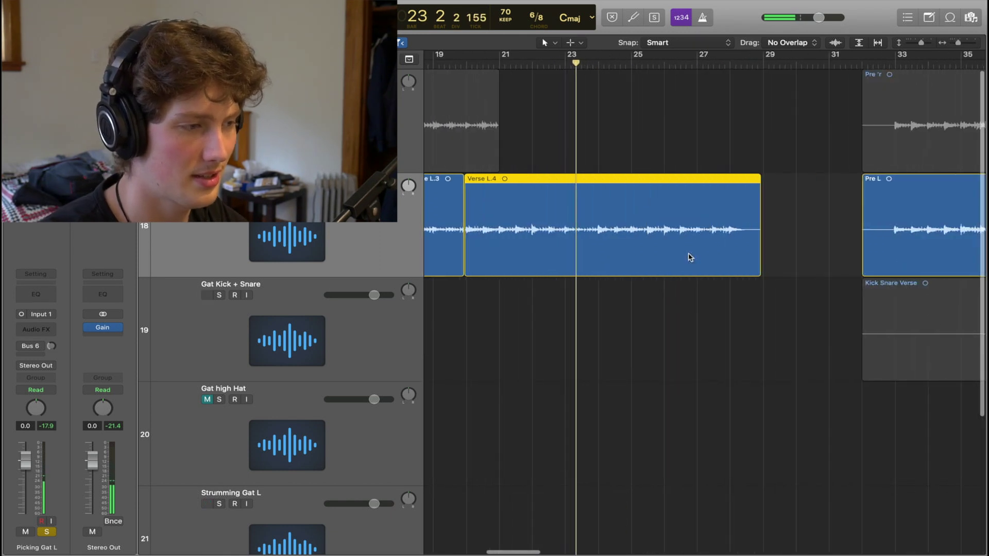
pyautogui.hscroll(-8, 689, 257)
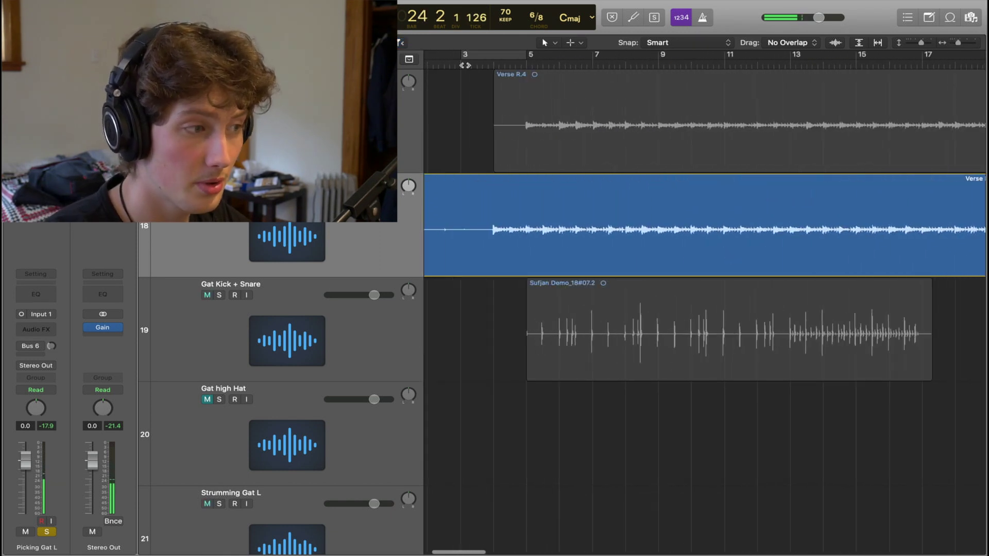
pyautogui.click(459, 62)
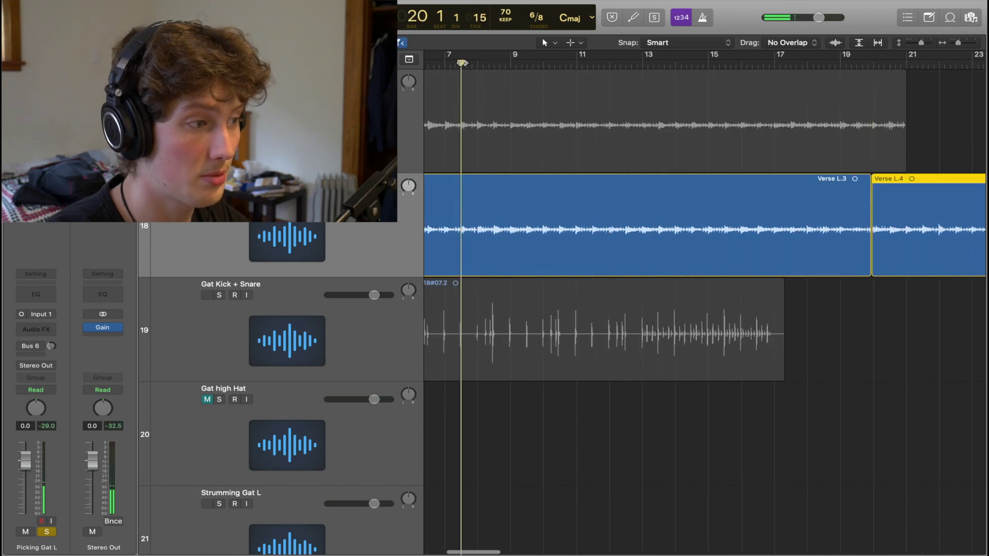
pyautogui.hscroll(-6, 488, 93)
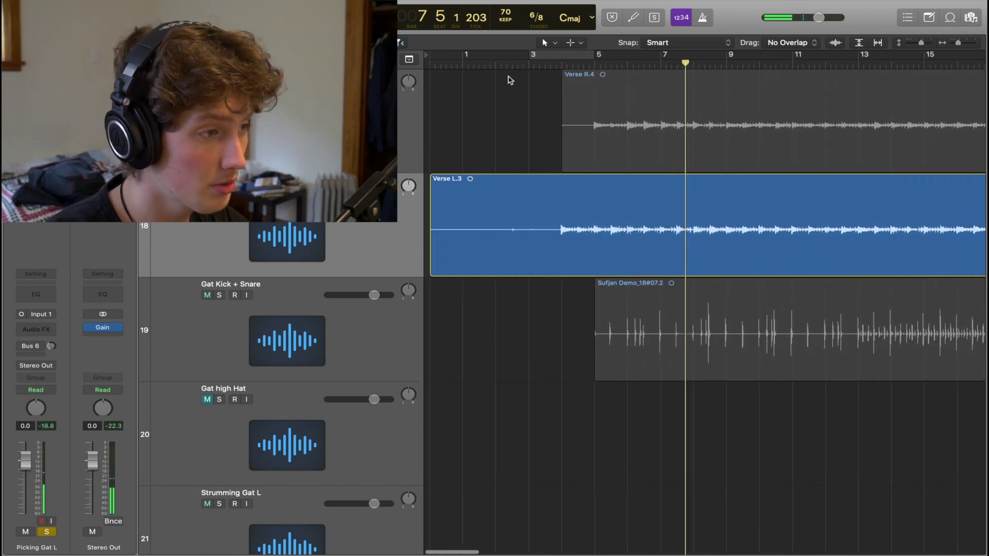
pyautogui.click(529, 62)
pyautogui.click(569, 206)
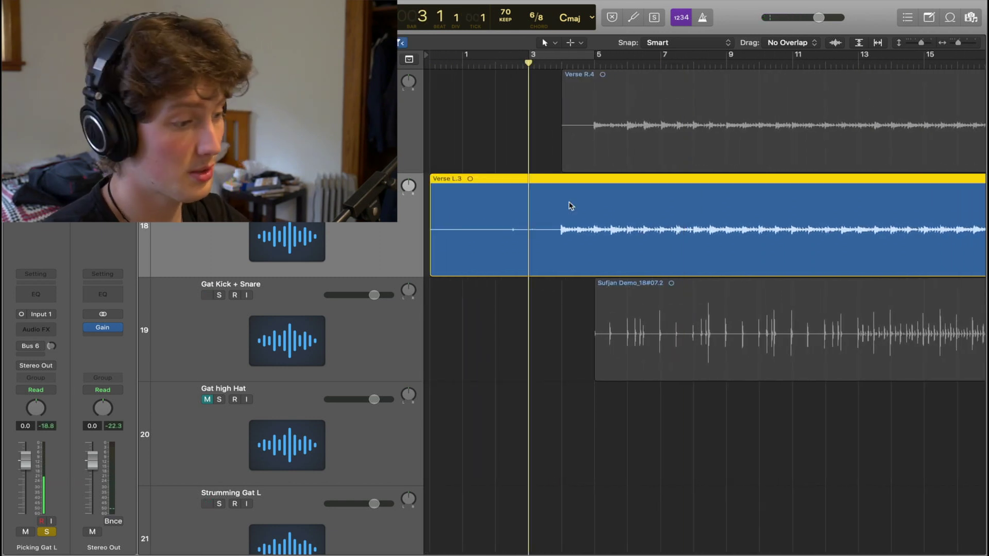
pyautogui.click(505, 197)
pyautogui.press('BackSpace')
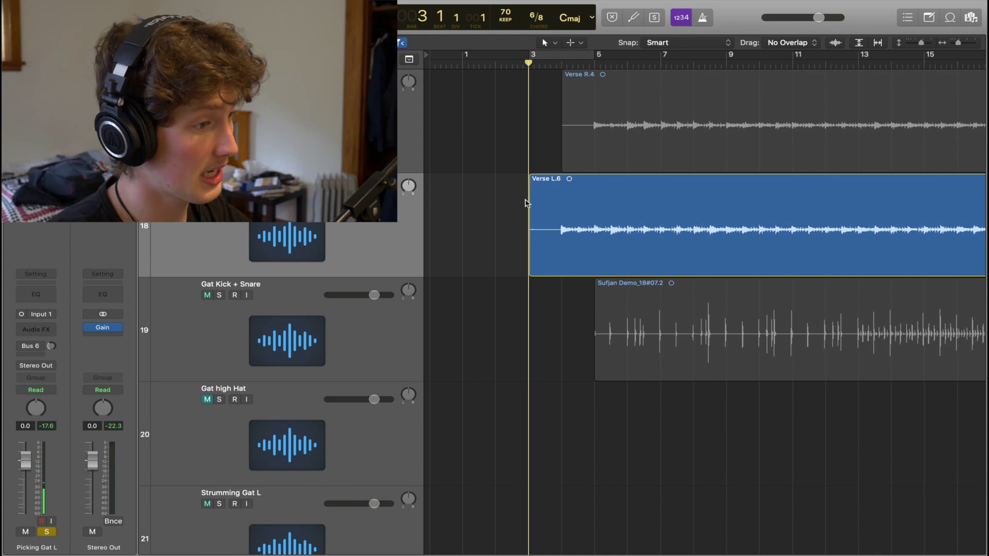
# Step: Move the opening Verse L and Verse R regions to bar 0 so both guitar parts line up
pyautogui.scroll(4, 543, 214)
pyautogui.hscroll(-3, 543, 215)
pyautogui.moveTo(771, 261); pyautogui.dragTo(524, 262)
pyautogui.moveTo(821, 142); pyautogui.dragTo(472, 145)
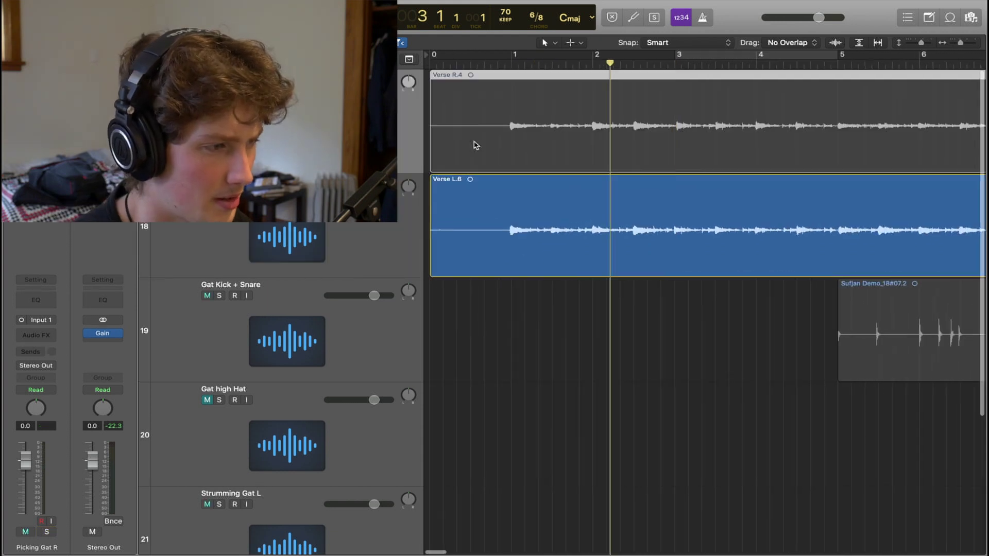
# Step: Return the playhead to bar 1, then pan Picking Gat R to -64 and Picking Gat L to the right
pyautogui.press('super+Left')
pyautogui.click(692, 223)
pyautogui.scroll(4, 696, 223)
pyautogui.scroll(-4, 694, 219)
pyautogui.moveTo(470, 62); pyautogui.dragTo(443, 64)
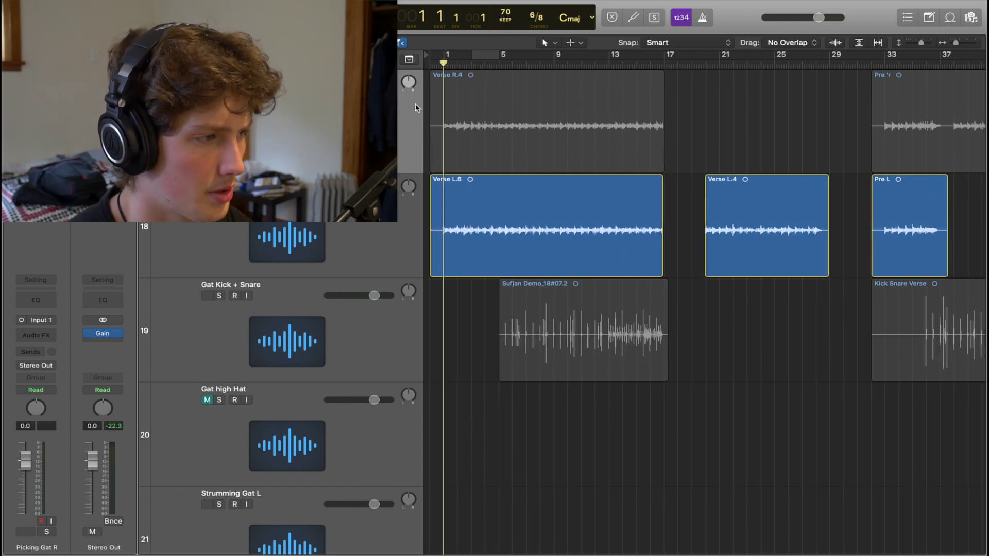
pyautogui.moveTo(409, 83); pyautogui.dragTo(409, 118)
pyautogui.moveTo(408, 190); pyautogui.dragTo(408, 158)
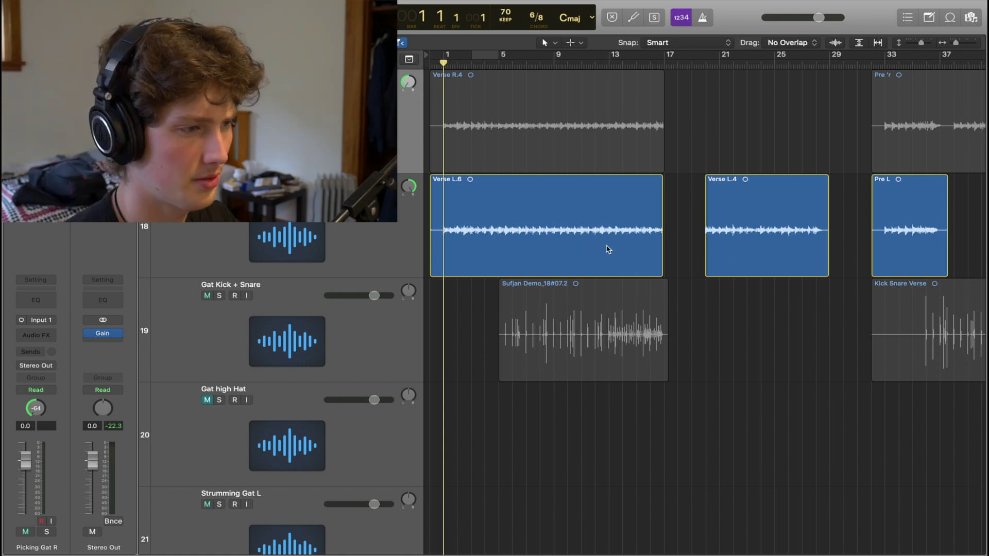
# Step: Move the opening Gat Kick + Snare region to bar 129, beneath the final picking regions, and turn off solo
pyautogui.scroll(5, 680, 237)
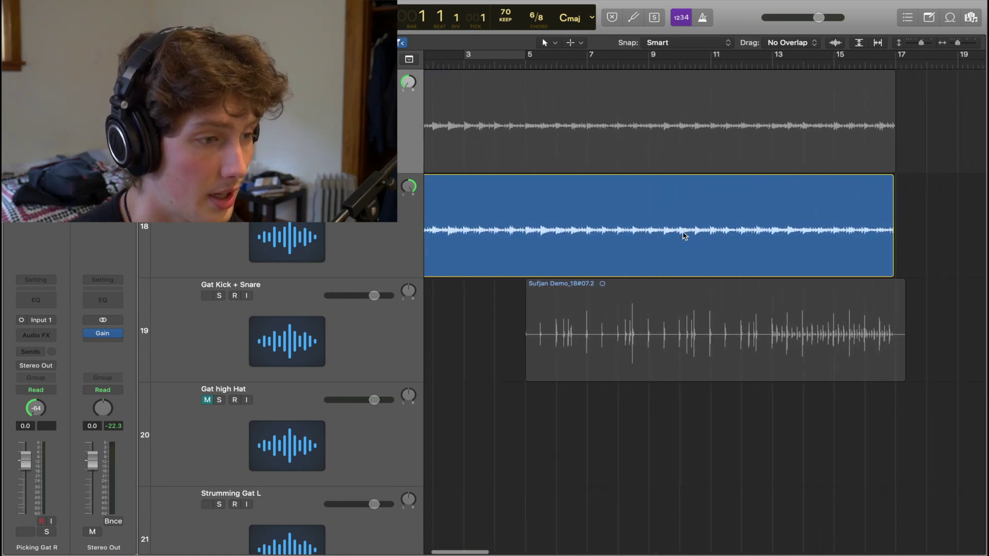
pyautogui.moveTo(684, 245); pyautogui.dragTo(697, 245)
pyautogui.scroll(5, 696, 246)
pyautogui.press('z')
pyautogui.moveTo(479, 344); pyautogui.dragTo(863, 317)
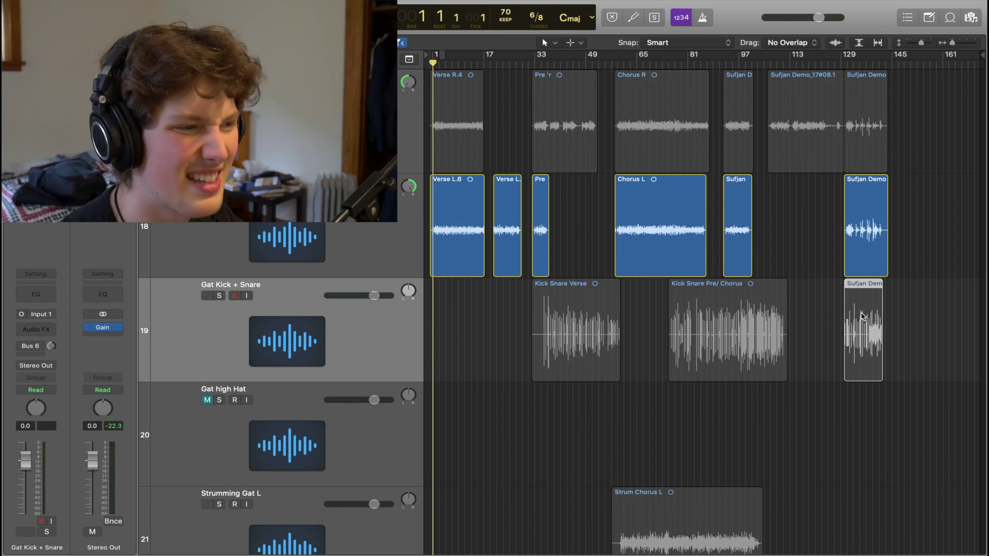
pyautogui.press('super+a')
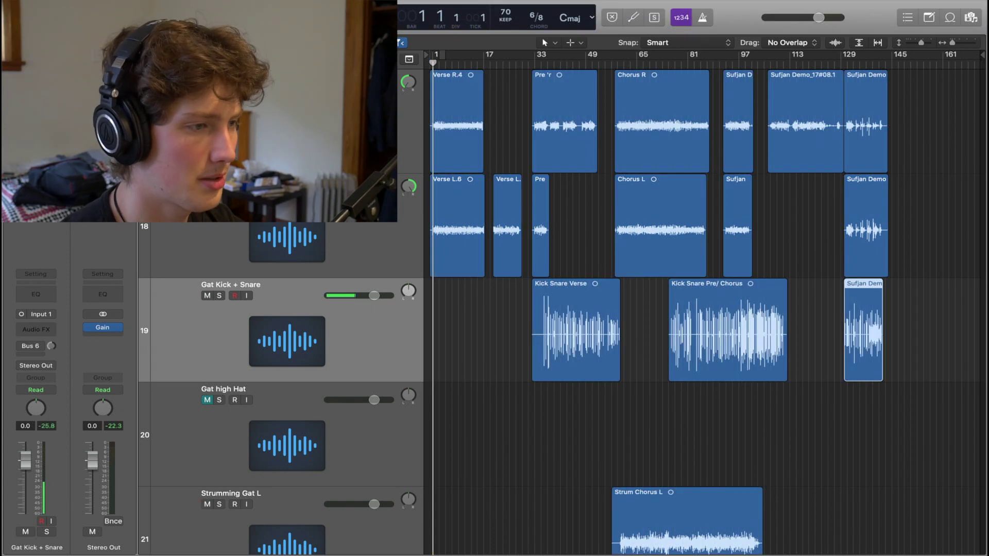
# Step: Play the song from just before the Kick Snare Pre/ Chorus region and review how that section fits the arrangement
pyautogui.click(665, 65)
pyautogui.press('space')
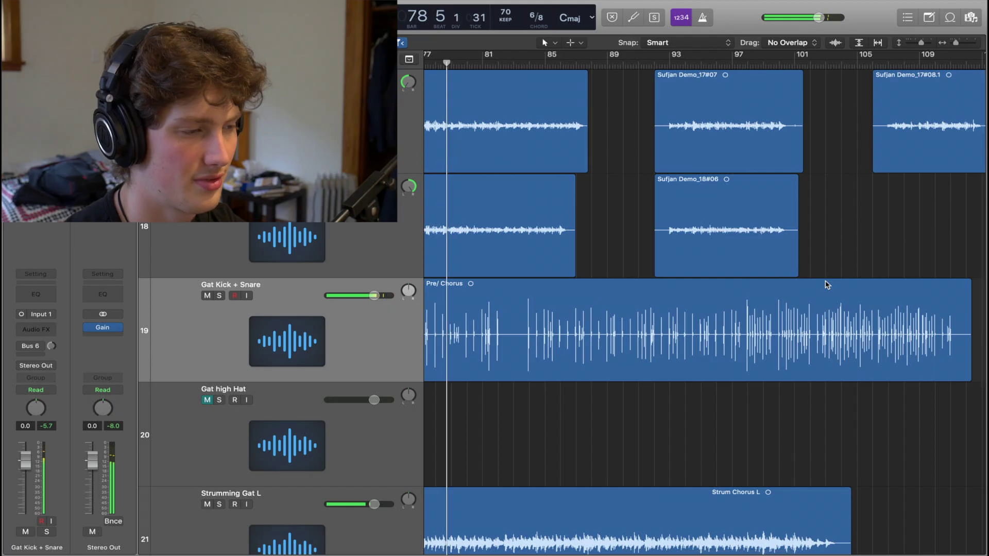
pyautogui.hscroll(-5, 721, 288)
pyautogui.scroll(-1, 647, 292)
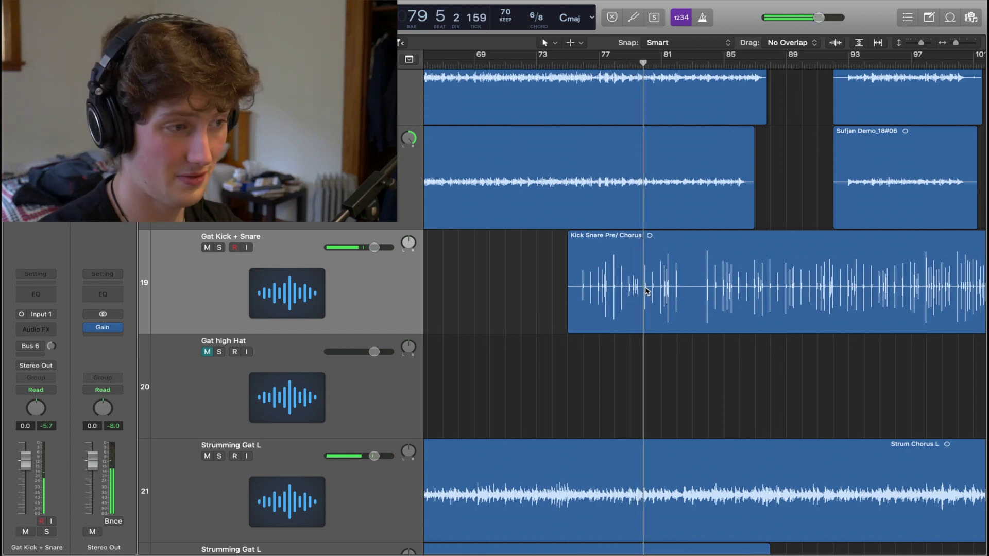
pyautogui.scroll(-5, 647, 291)
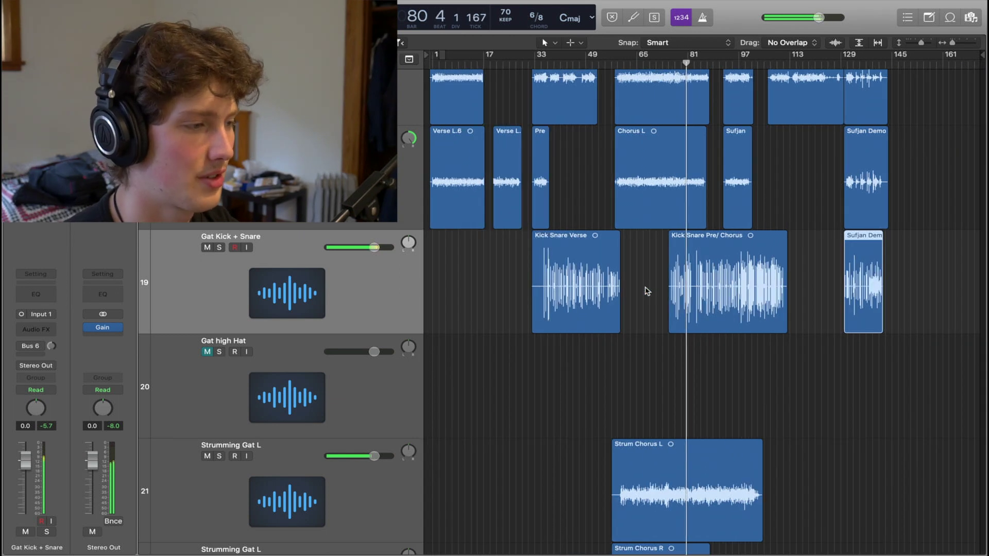
pyautogui.scroll(4, 648, 291)
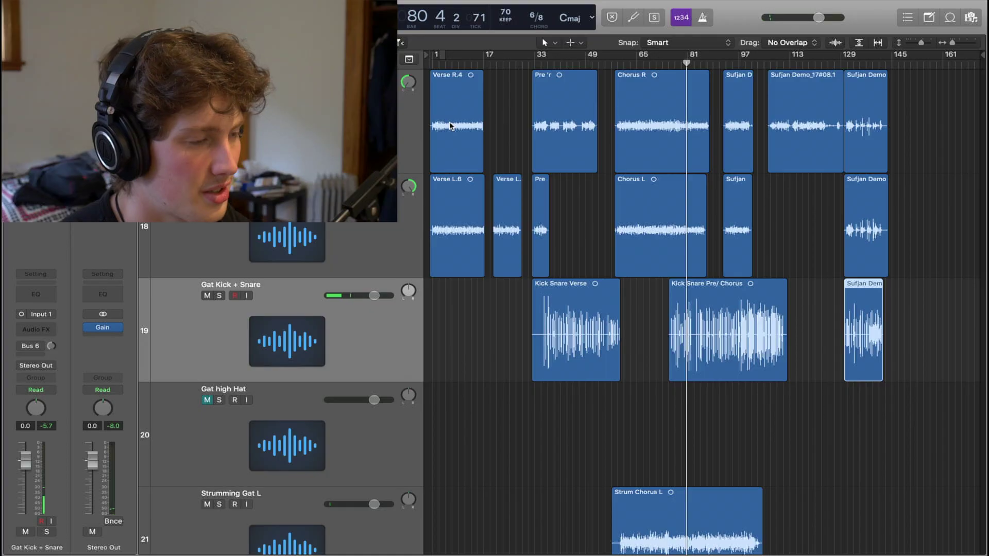
pyautogui.scroll(5, 450, 126)
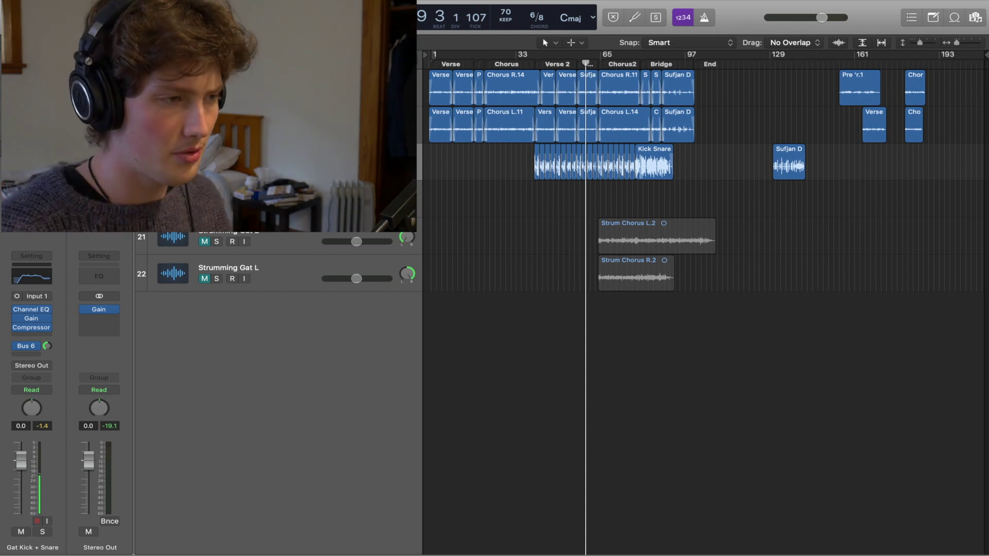
# Step: Play the edited arrangement from the first verse and review its Verse L and Verse R regions
pyautogui.moveTo(309, 1)
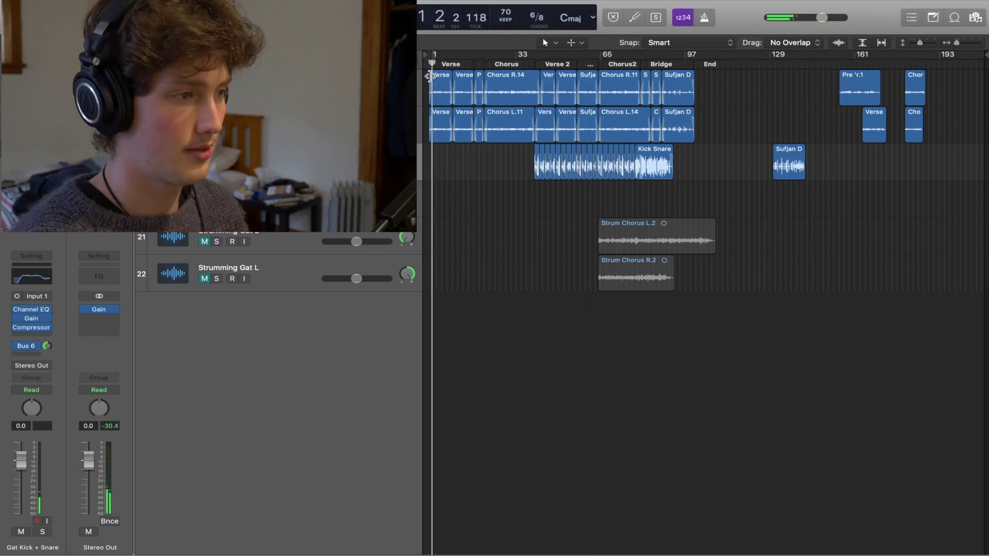
pyautogui.scroll(6, 479, 146)
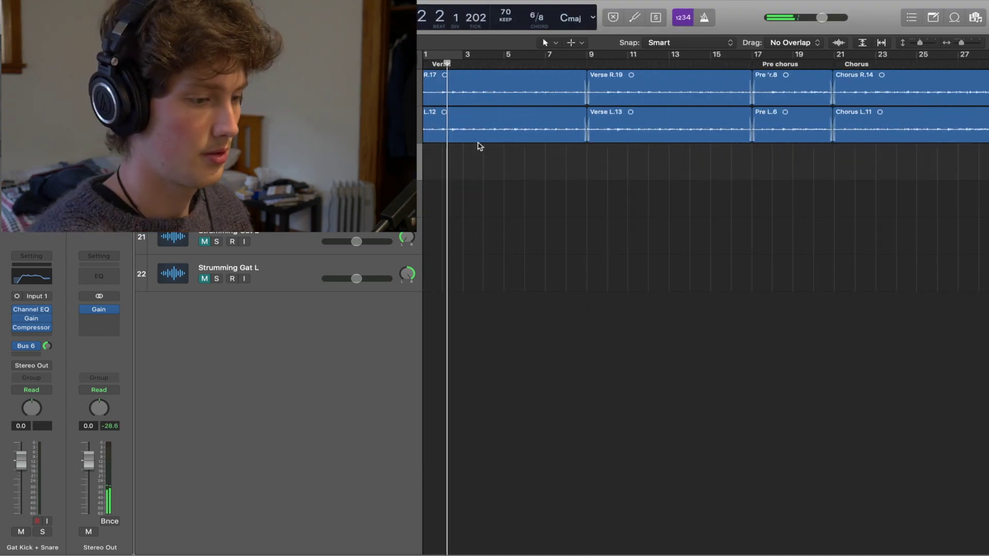
pyautogui.press('XF86AudioRaiseVolume')
pyautogui.press('super+Left')
pyautogui.press('super+Left')
pyautogui.press('super+Left')
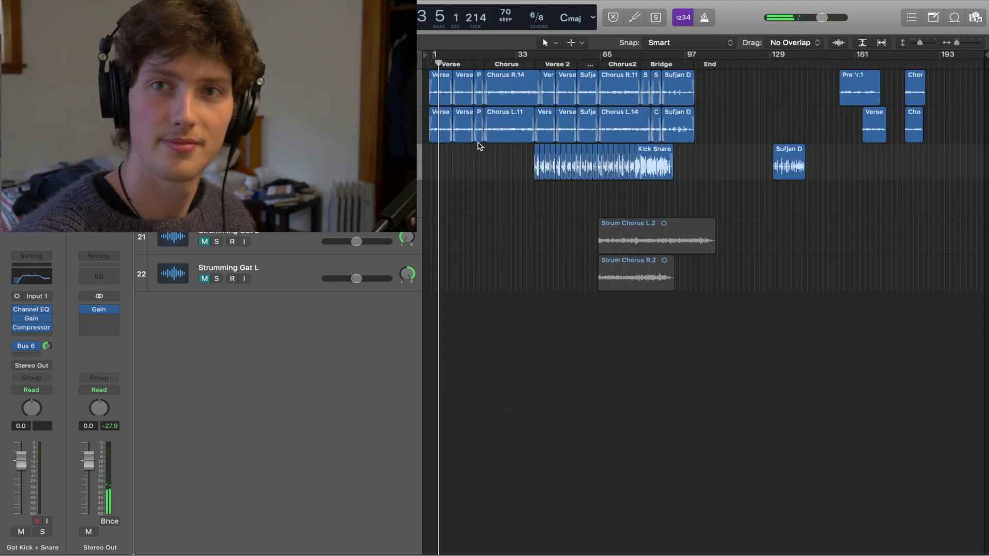
pyautogui.press('super+Right')
pyautogui.press('super+Right')
pyautogui.press('super+Right')
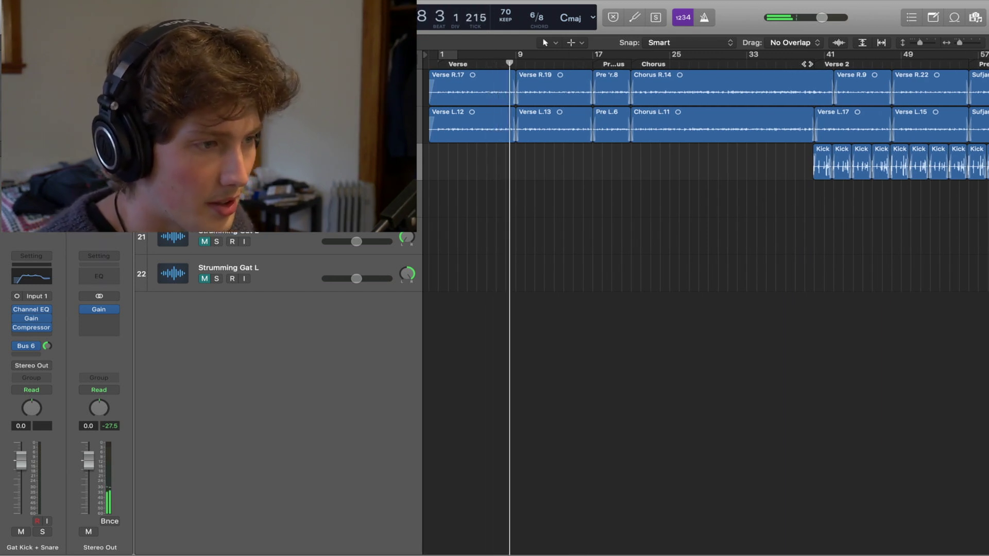
# Step: Play from just before Verse 2 and review where the sliced Kick Snare Verse regions enter
pyautogui.click(805, 63)
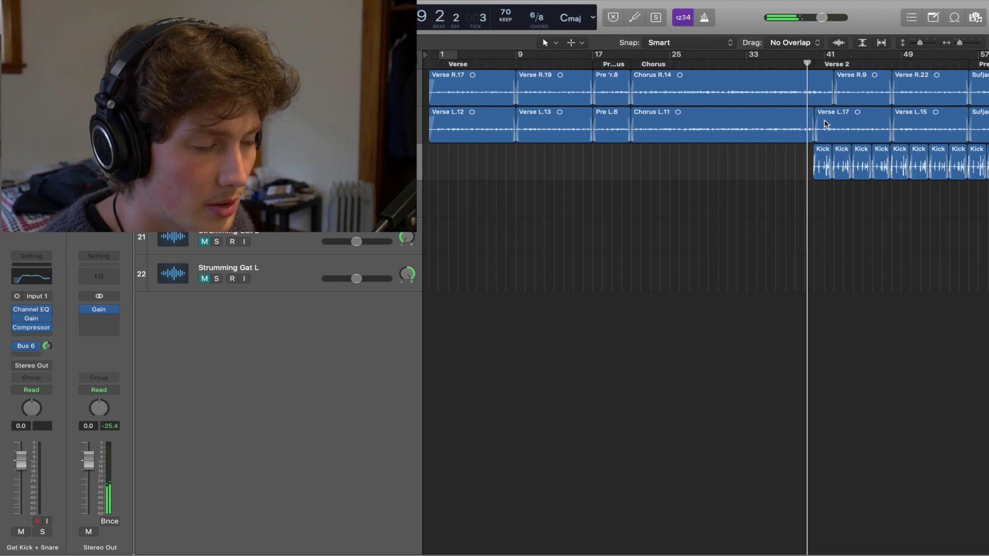
pyautogui.press('super+Right')
pyautogui.press('super+Right')
pyautogui.press('super+Right')
pyautogui.press('super+Right')
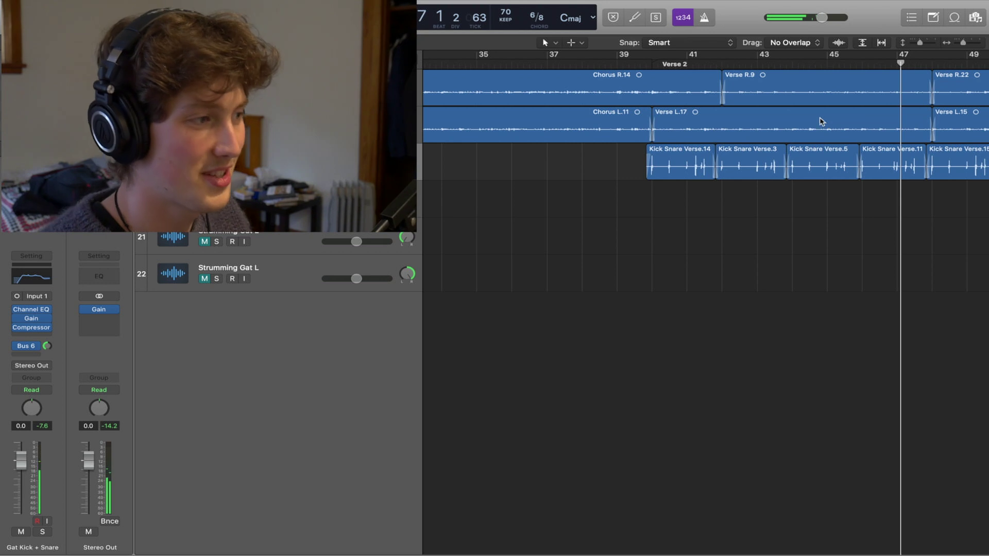
pyautogui.moveTo(618, 1)
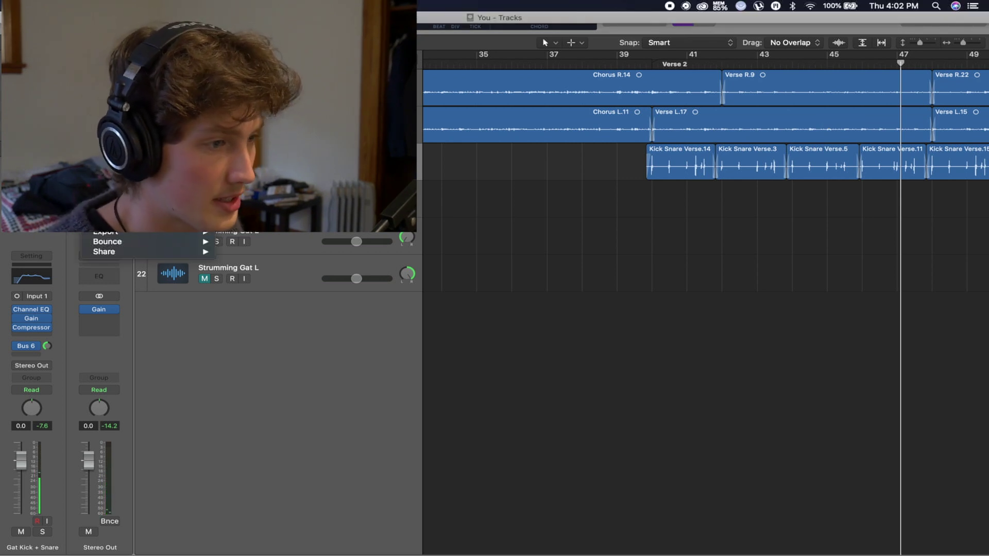
# Step: Examine the full song arrangement from the first verse to the End marker, including the spare regions placed beyond it
pyautogui.click(439, 187)
pyautogui.press('super+Left')
pyautogui.press('super+Left')
pyautogui.press('super+Left')
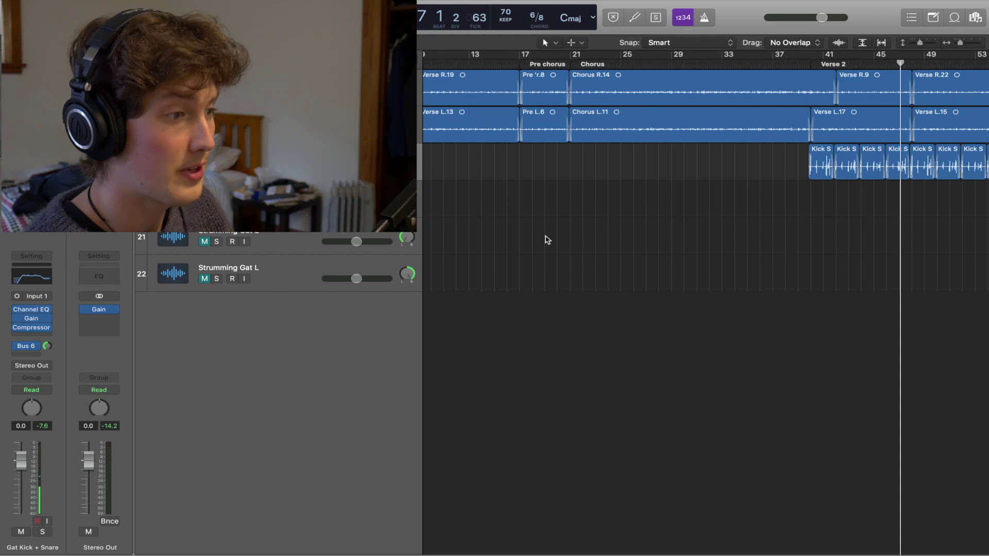
pyautogui.press('super+Left')
pyautogui.press('super+Left')
pyautogui.press('super+Left')
pyautogui.press('super+Left')
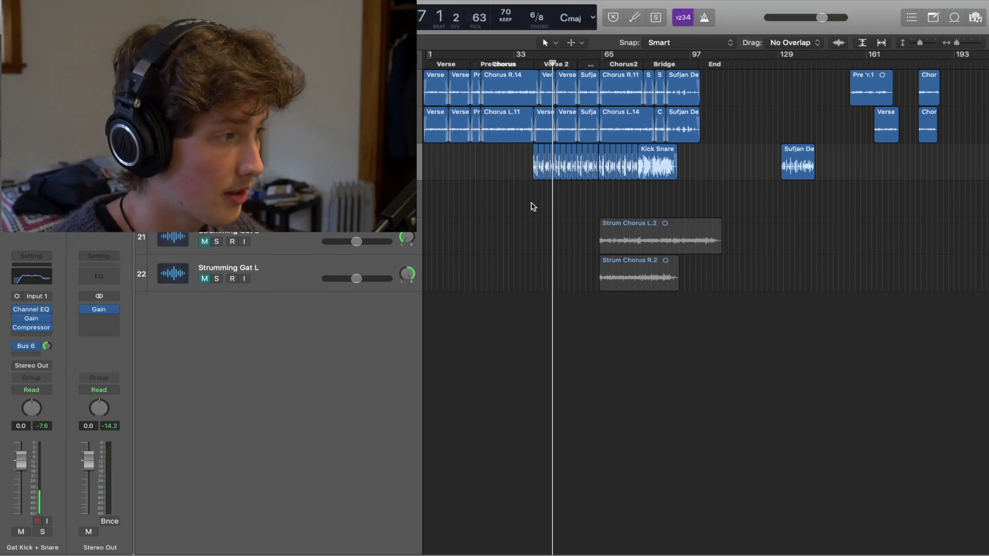
pyautogui.hotkey('ctrl', 'Up')
pyautogui.click(447, 37)
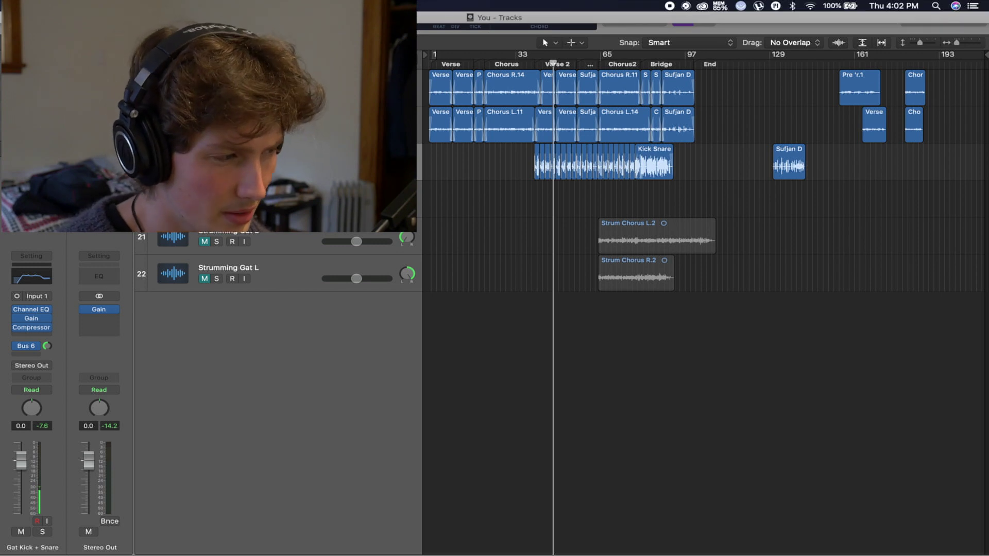
# Step: Apply the audio device preferences with the Scarlett 2i2 USB input and an I/O buffer size of 512 samples, and close the preferences
pyautogui.press('super+comma')
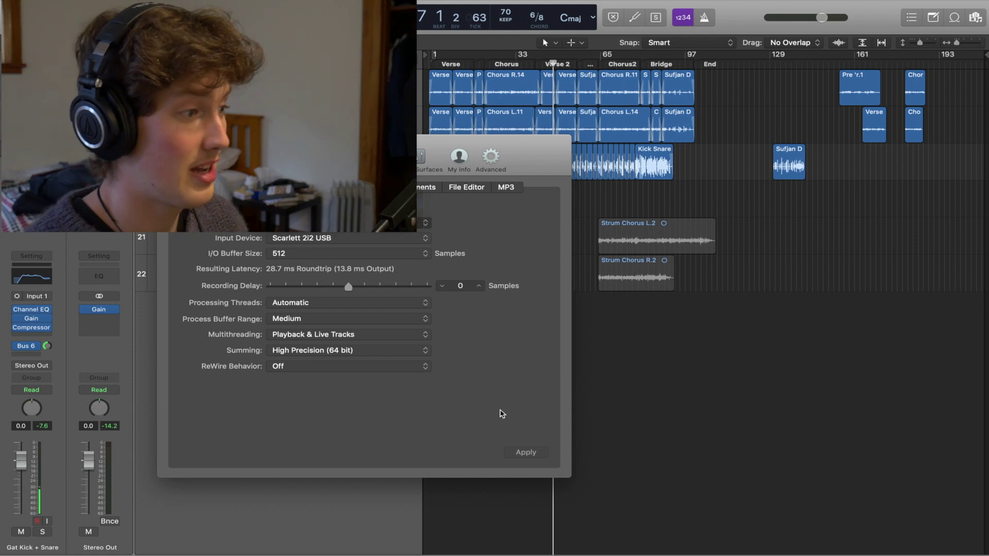
pyautogui.click(533, 453)
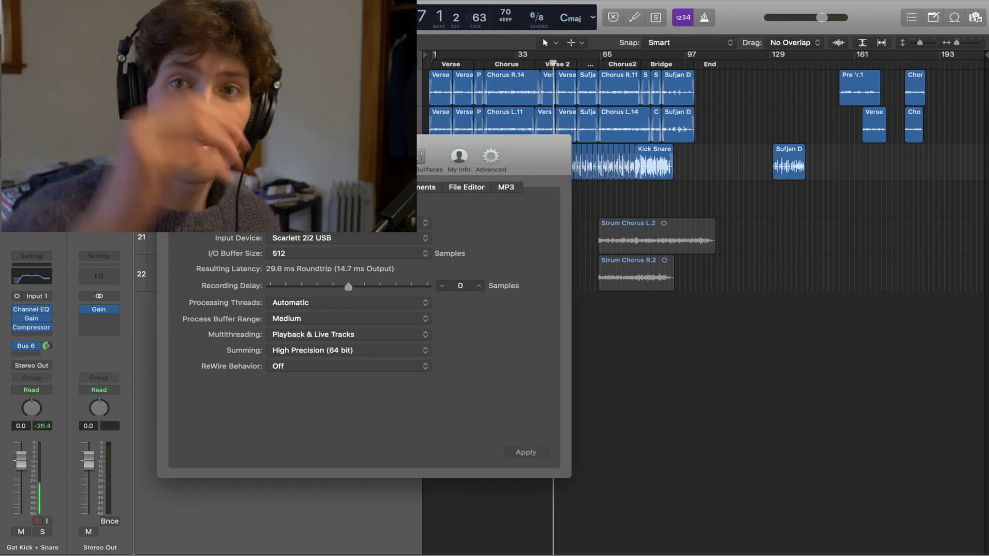
pyautogui.press('super+w')
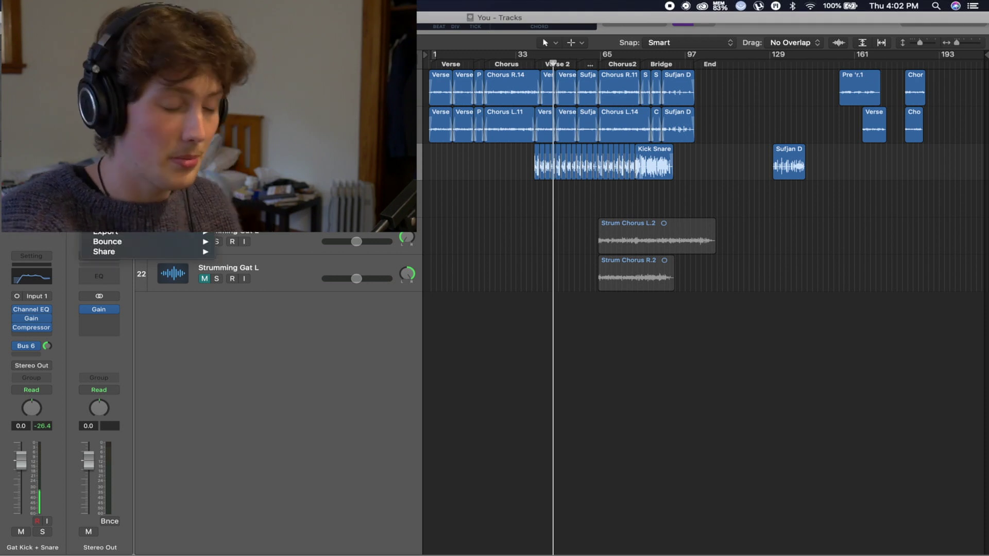
pyautogui.click(421, 357)
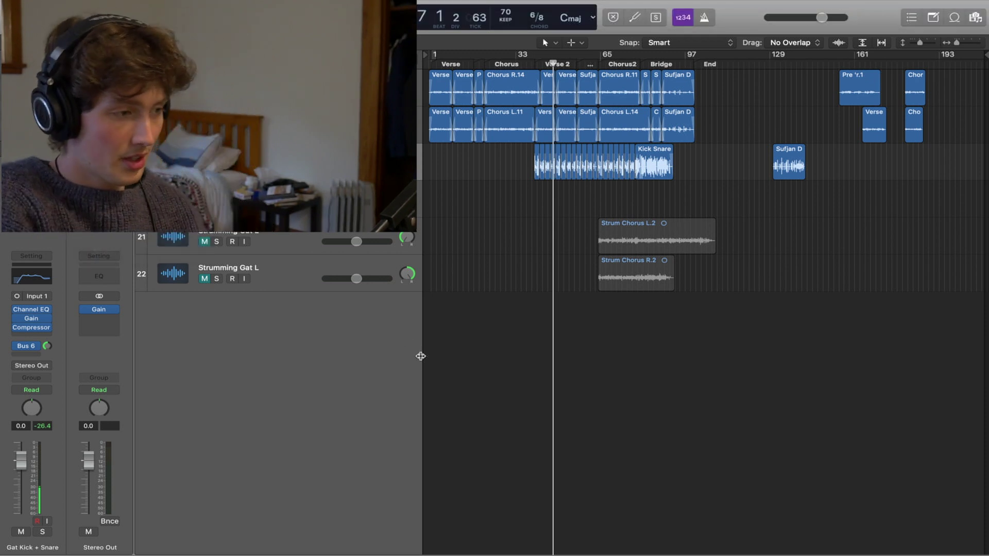